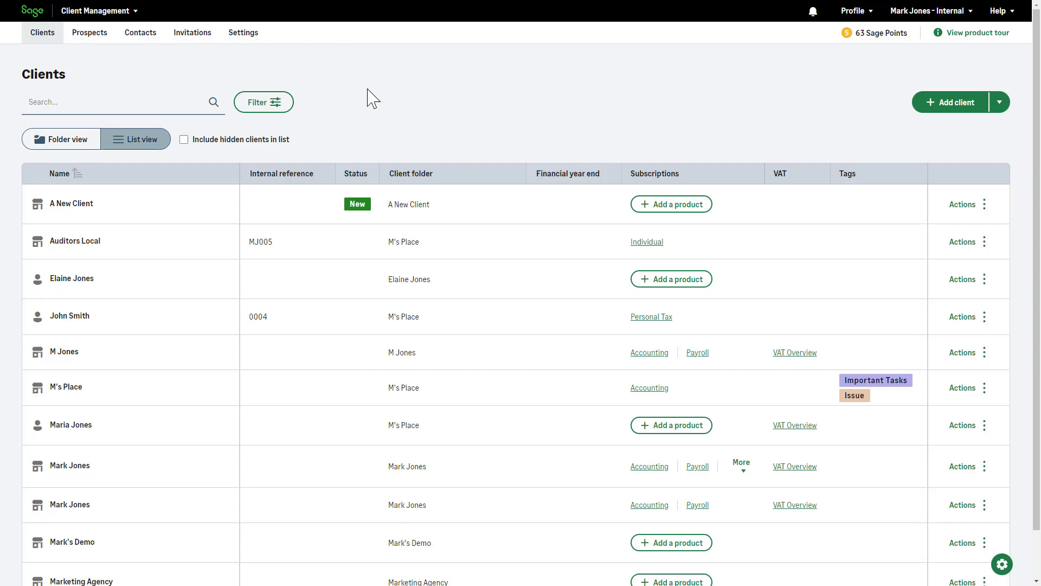
View the Marketing Agency client's record and its products page, then return to the client list
scroll(373, 101, down, 1)
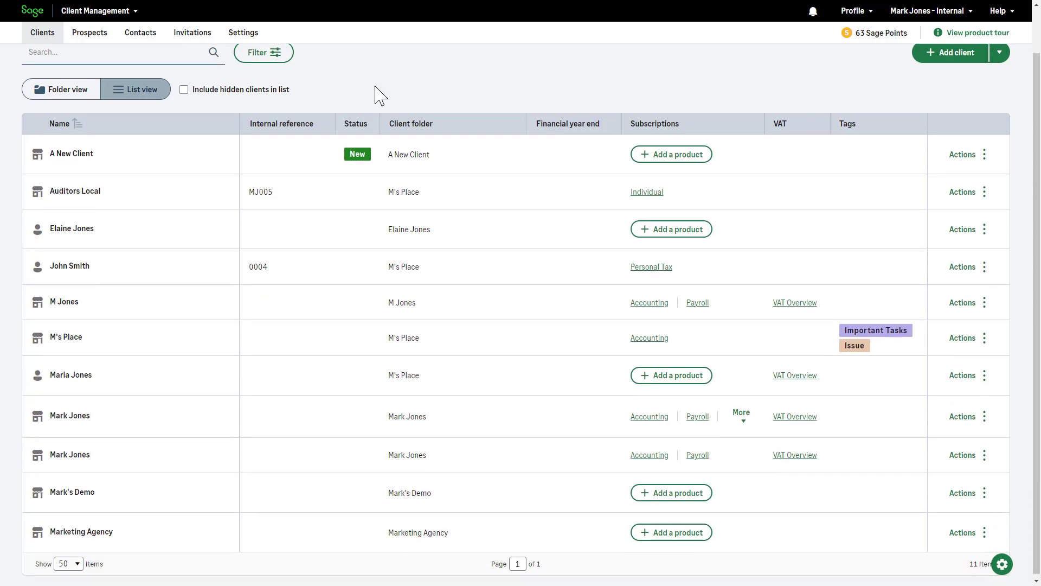
click(298, 534)
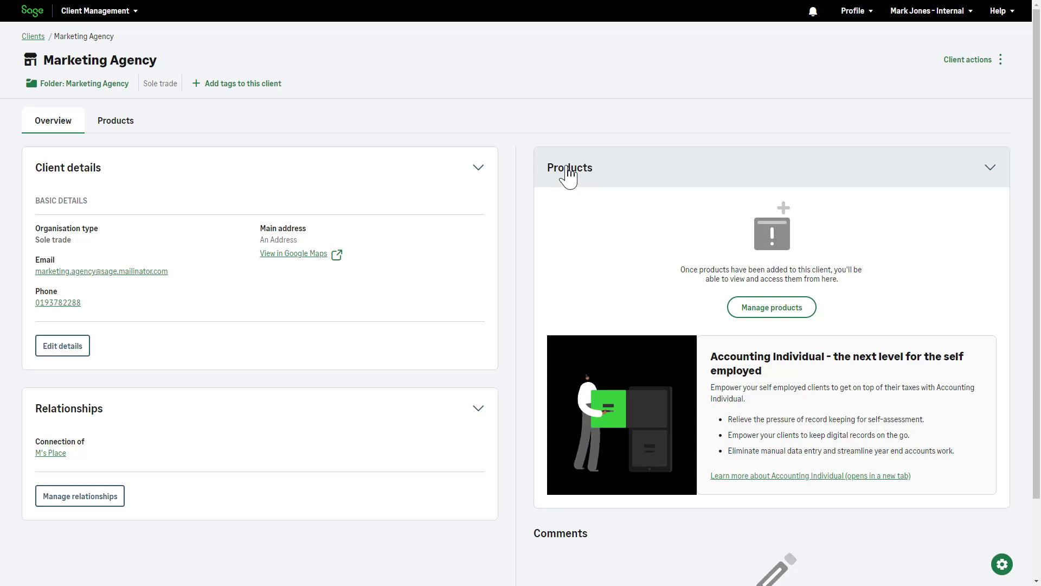
click(765, 309)
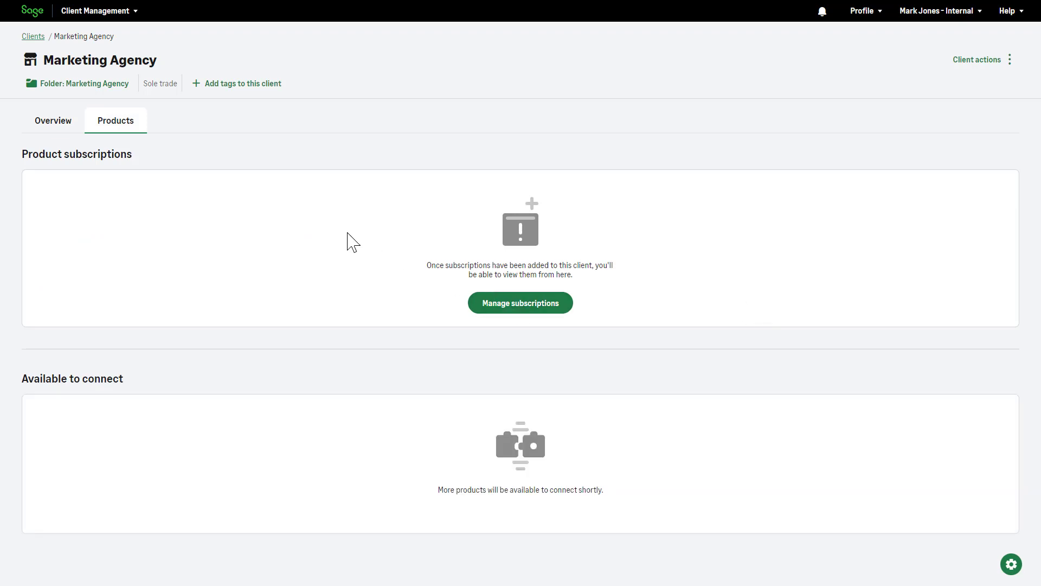
click(33, 37)
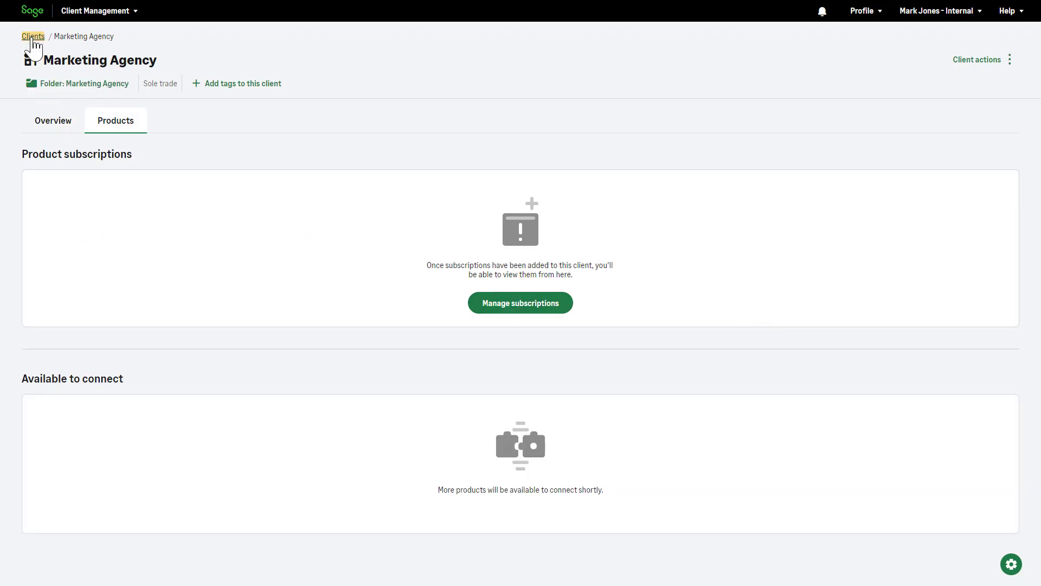
Start adding a product to the Marketing Agency client and select the Accounting Standard subscription
scroll(345, 347, down, 1)
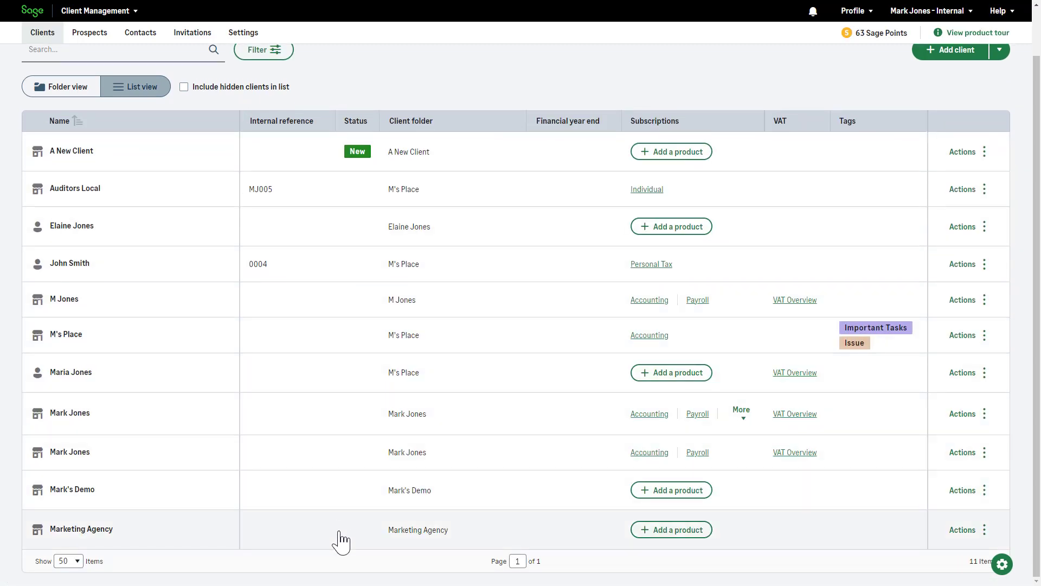
click(671, 530)
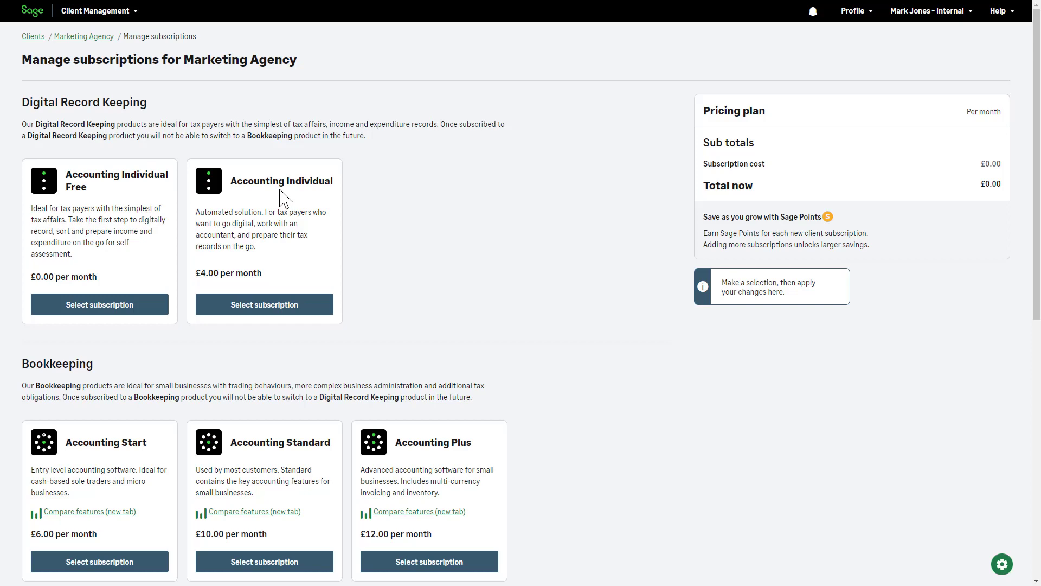
scroll(286, 198, down, 3)
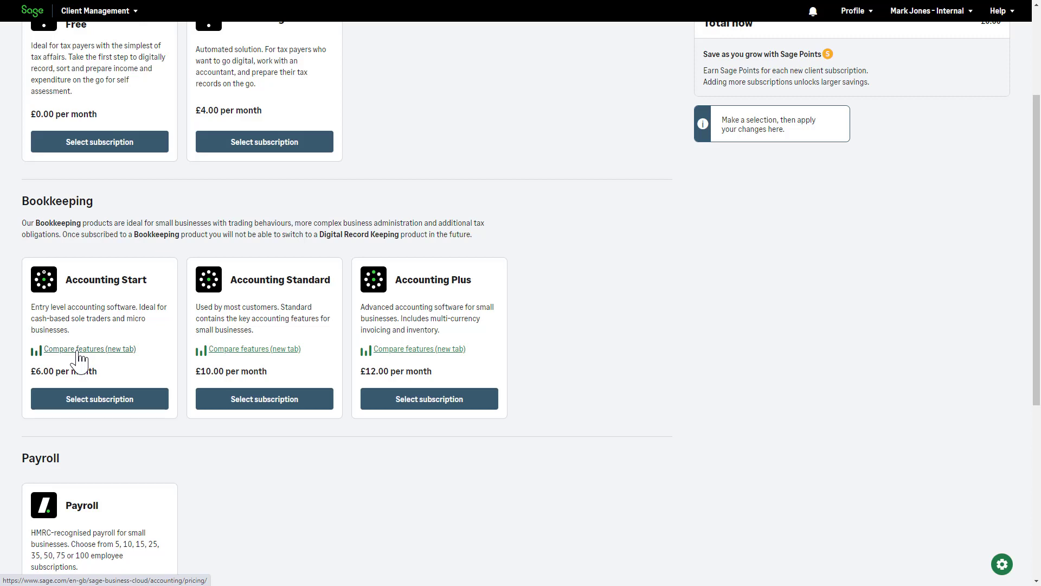
scroll(89, 442, down, 3)
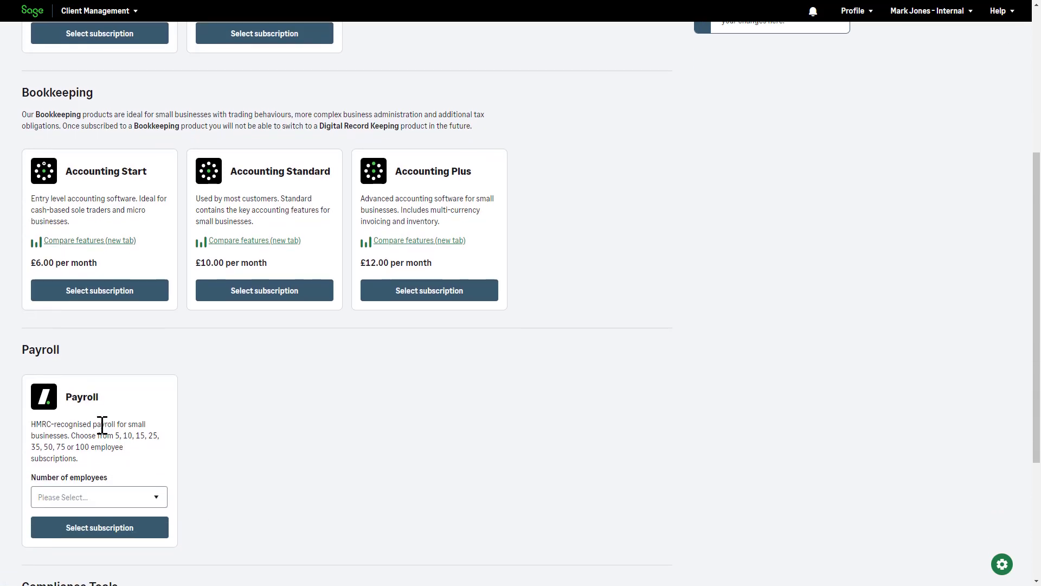
scroll(112, 398, down, 3)
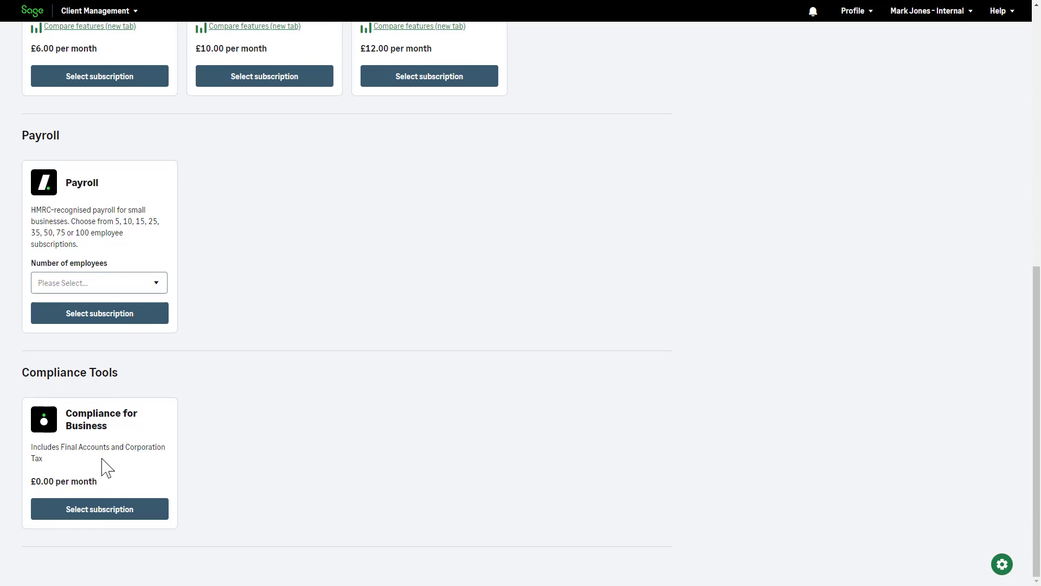
scroll(107, 468, up, 5)
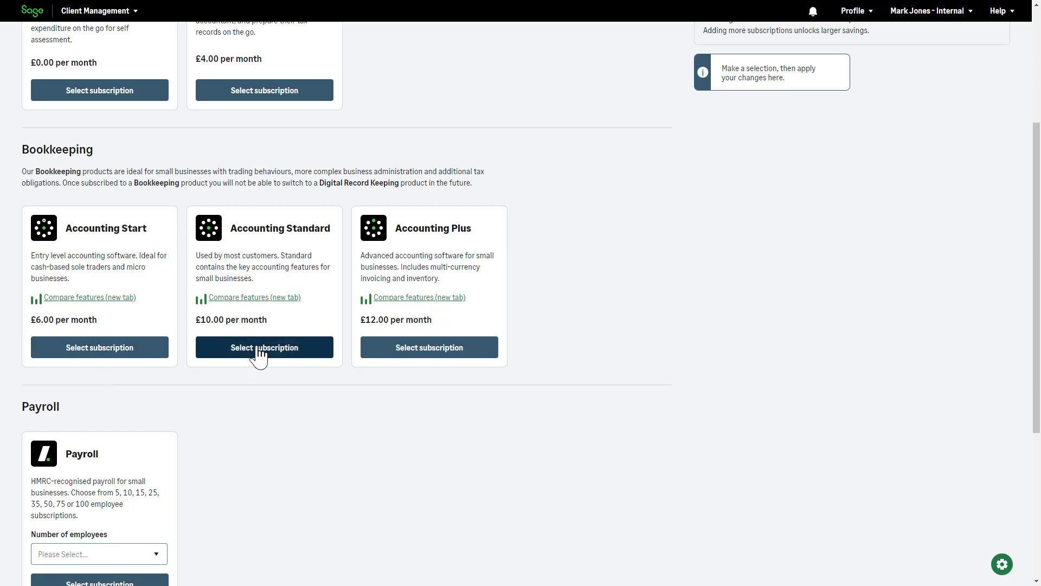
click(258, 349)
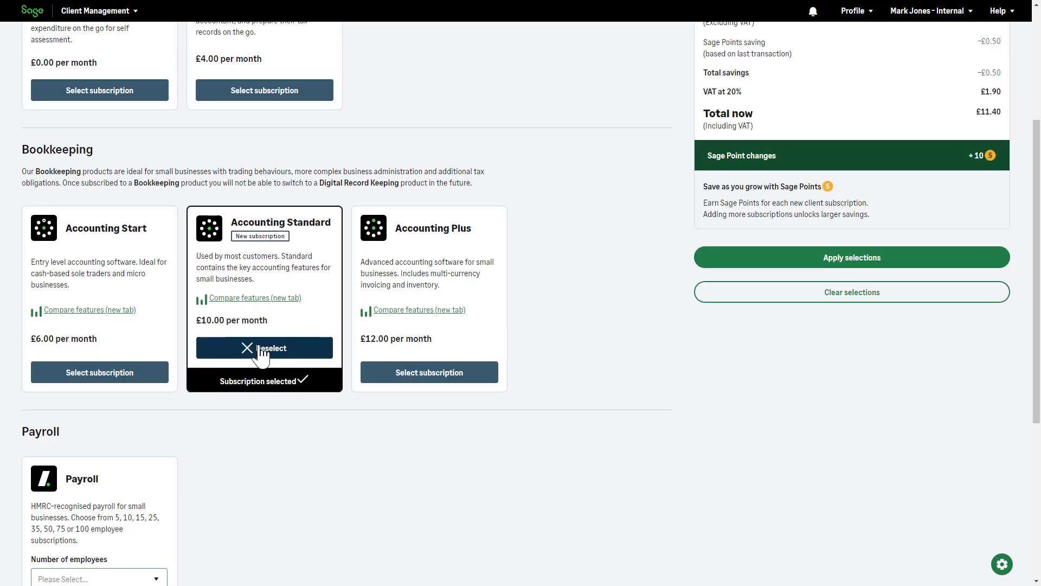
scroll(575, 298, up, 3)
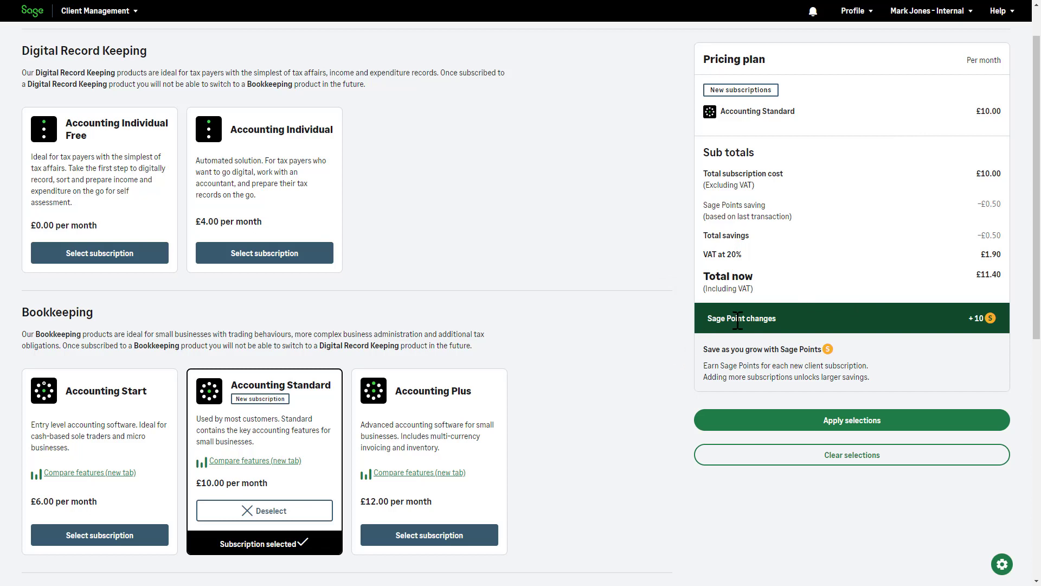
Set the Payroll tier to Up to 5 Employees and select that subscription
scroll(734, 325, down, 6)
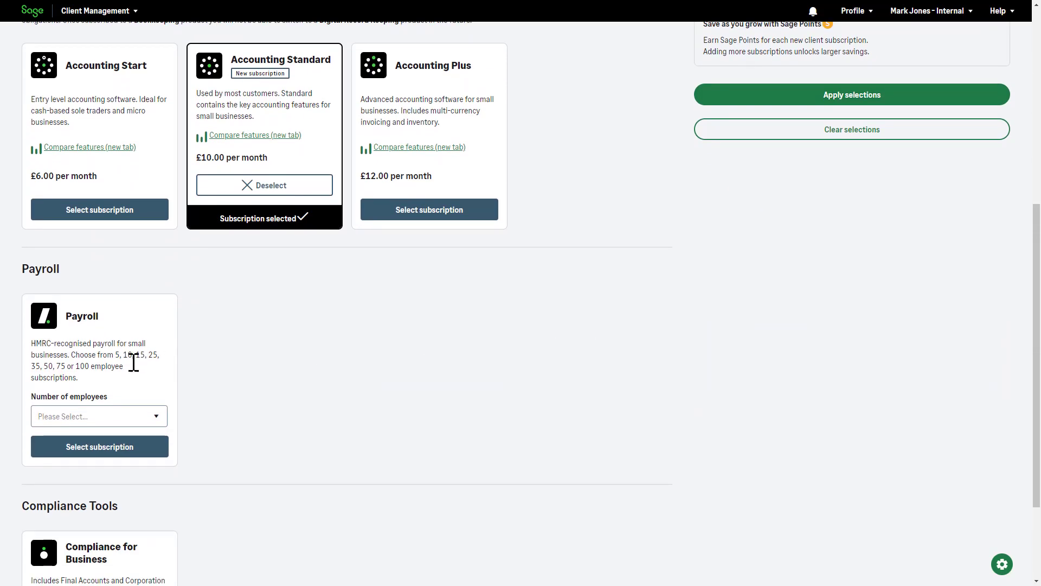
click(93, 418)
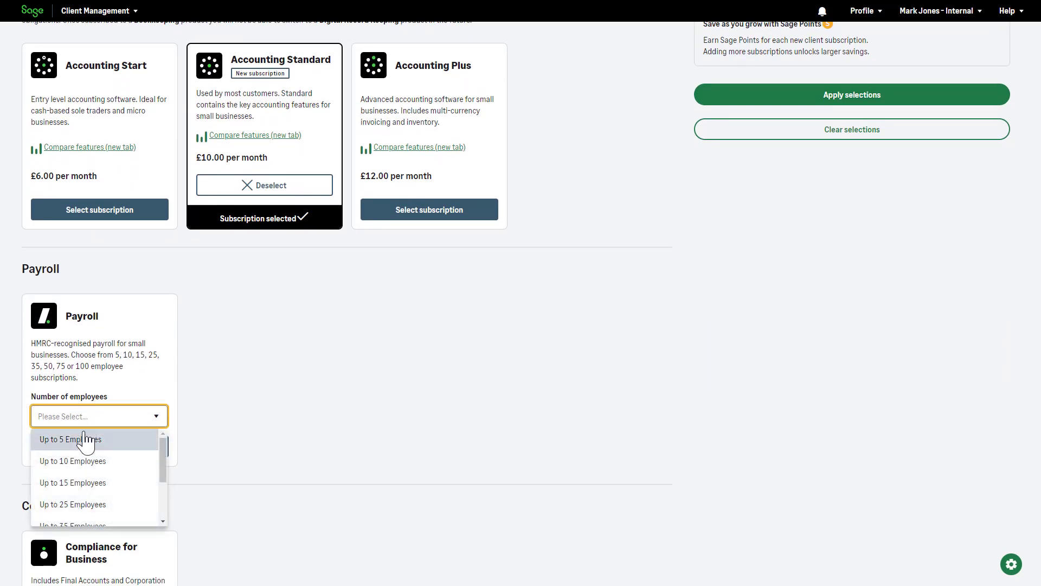
click(86, 439)
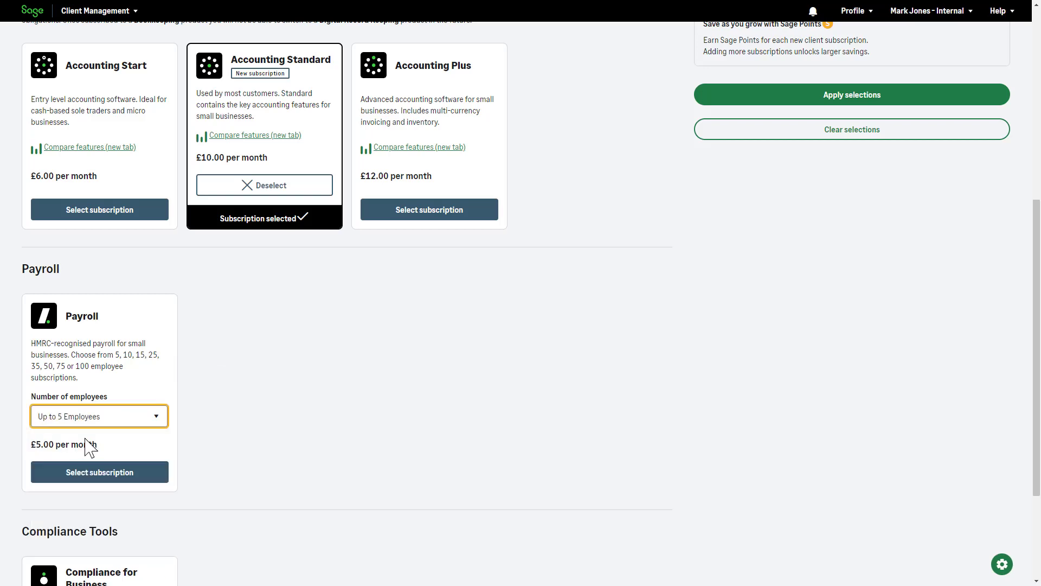
click(93, 473)
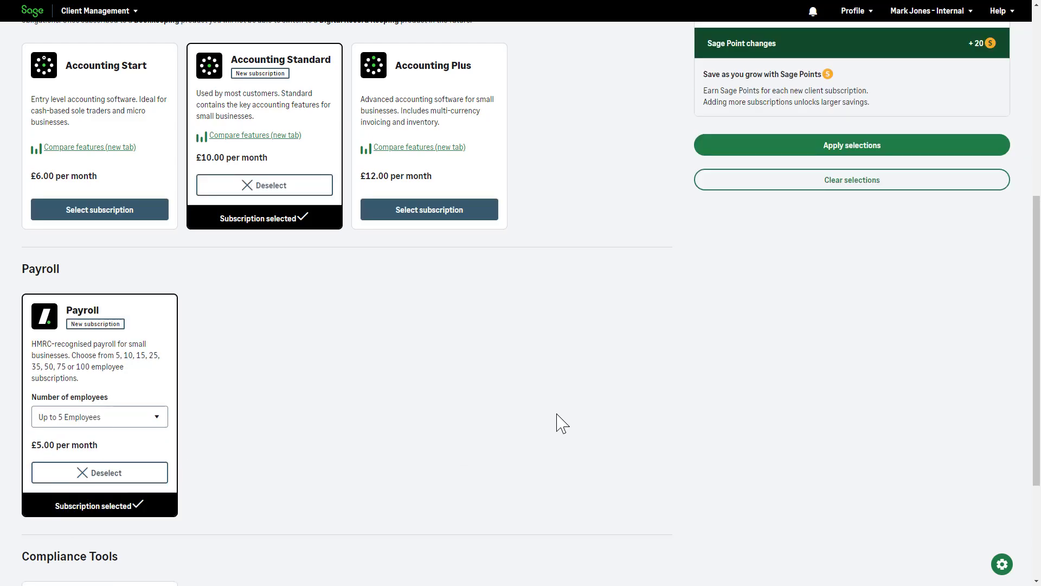
Apply the selected subscriptions and open Marketing Agency's client record
scroll(562, 421, up, 4)
scroll(564, 418, up, 3)
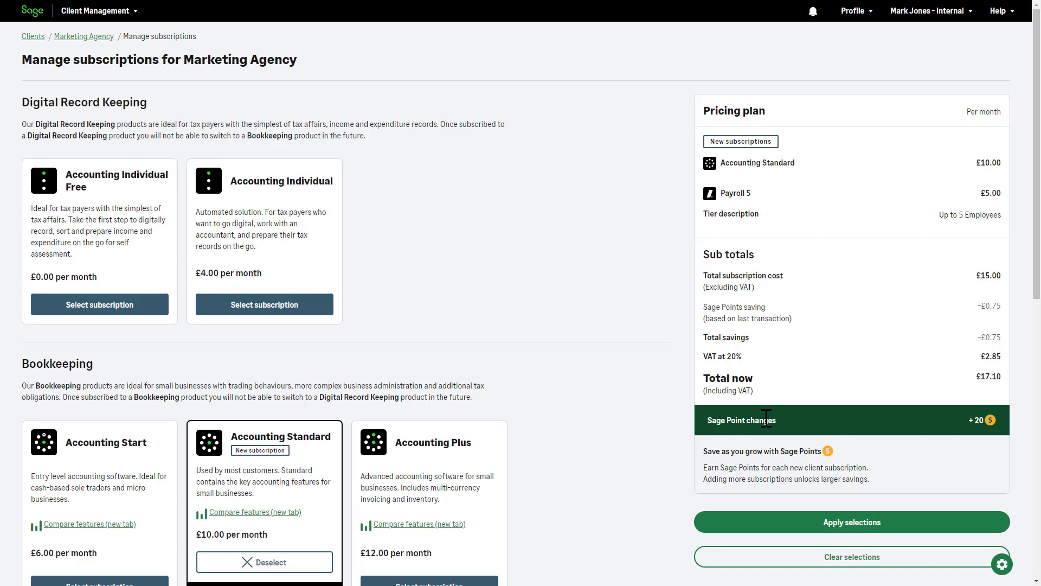
click(843, 519)
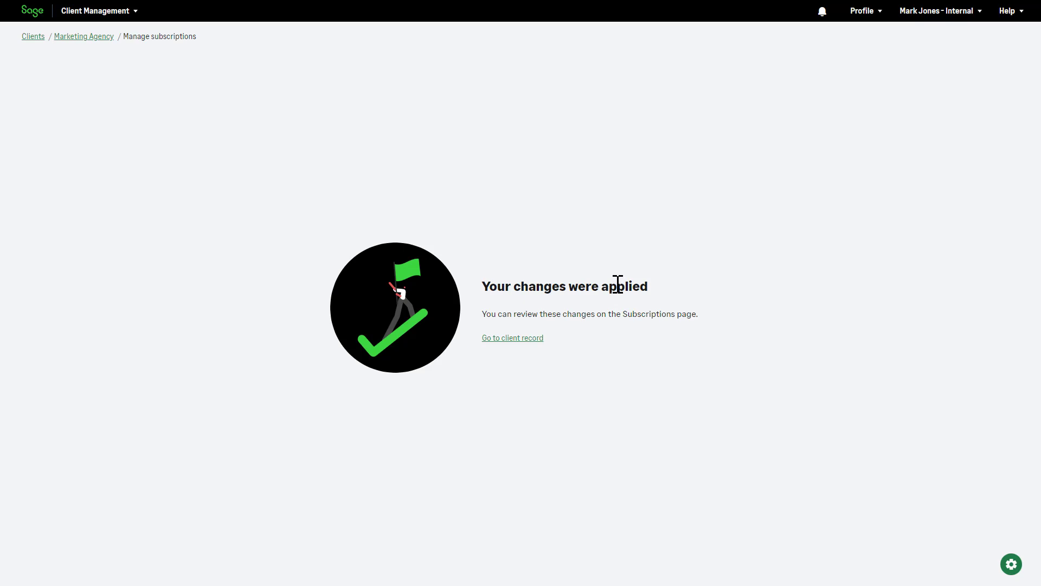
click(69, 43)
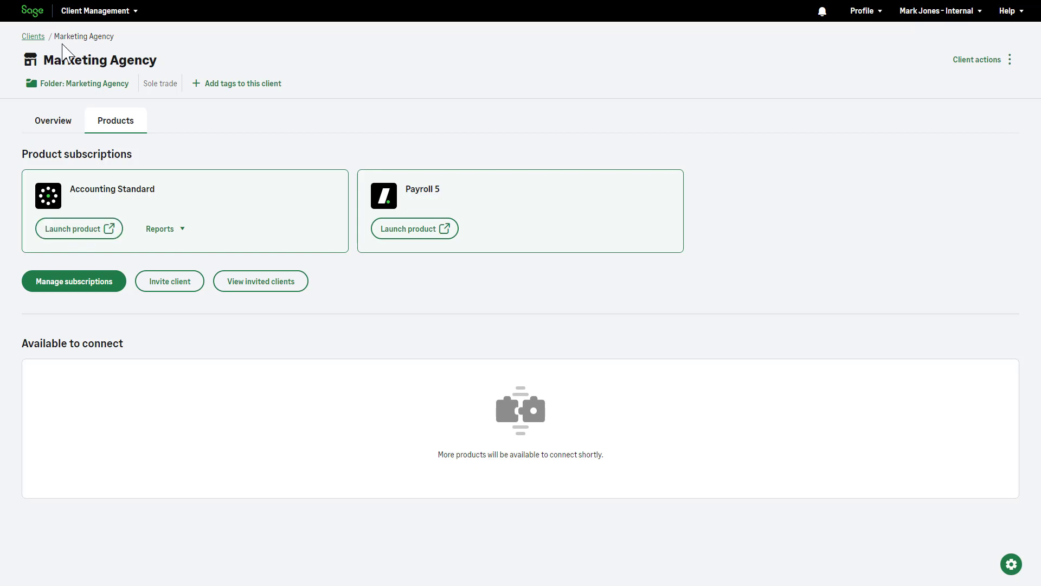
Return to the client list and open subscription management for Marketing Agency through its client record
click(31, 37)
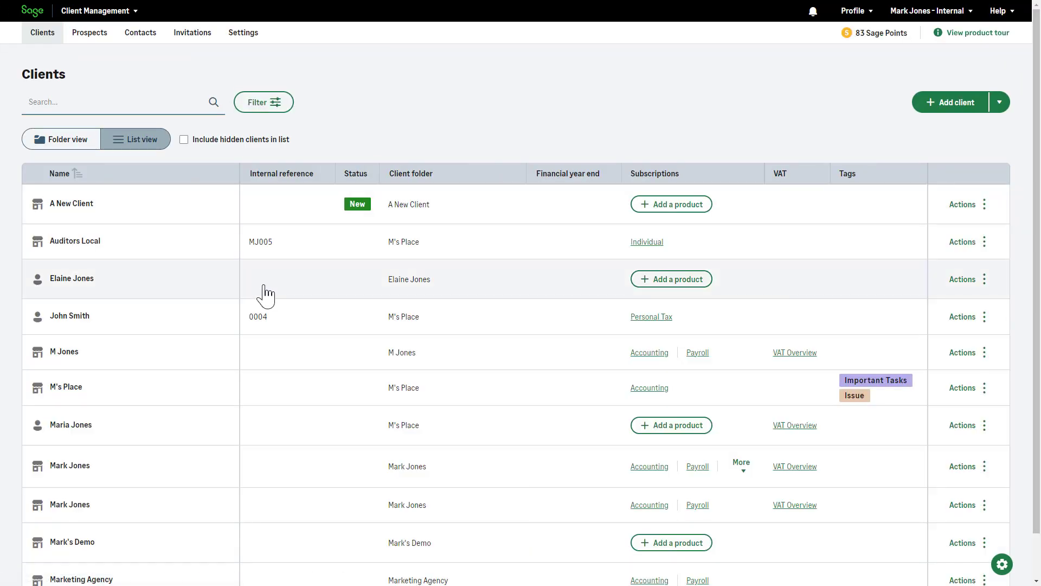
scroll(266, 296, down, 1)
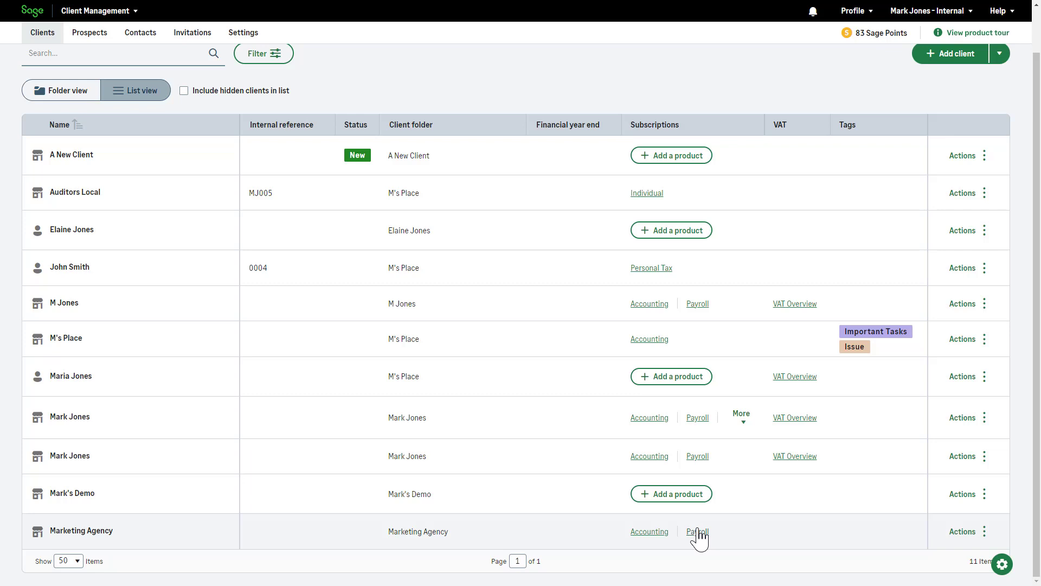
click(295, 542)
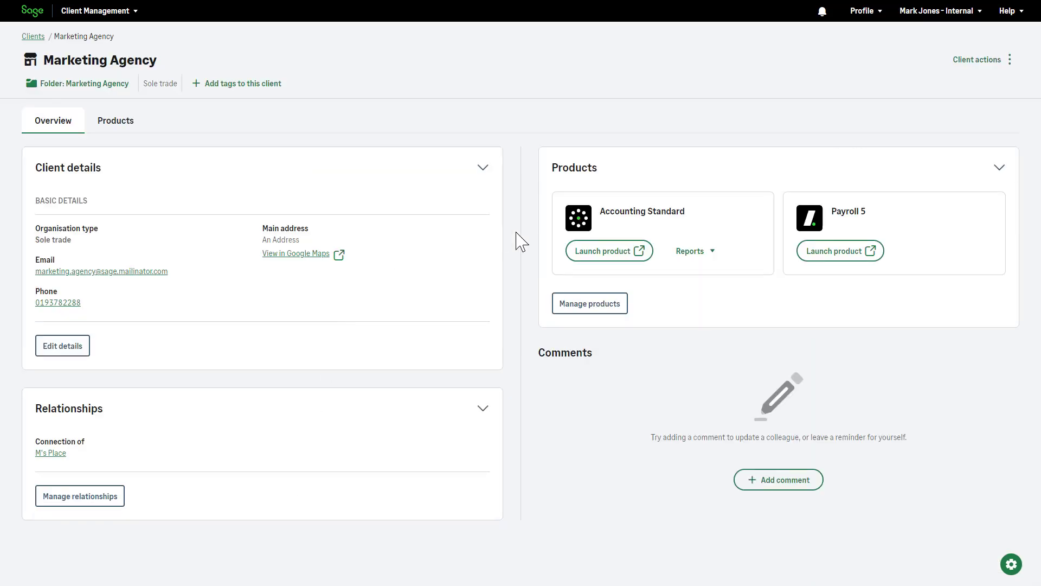
click(597, 312)
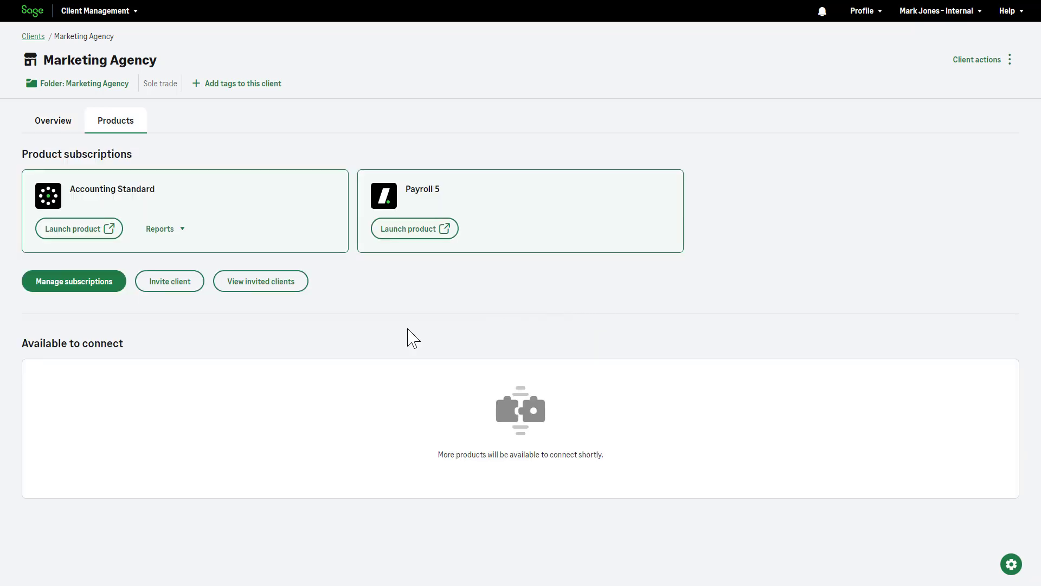
click(57, 291)
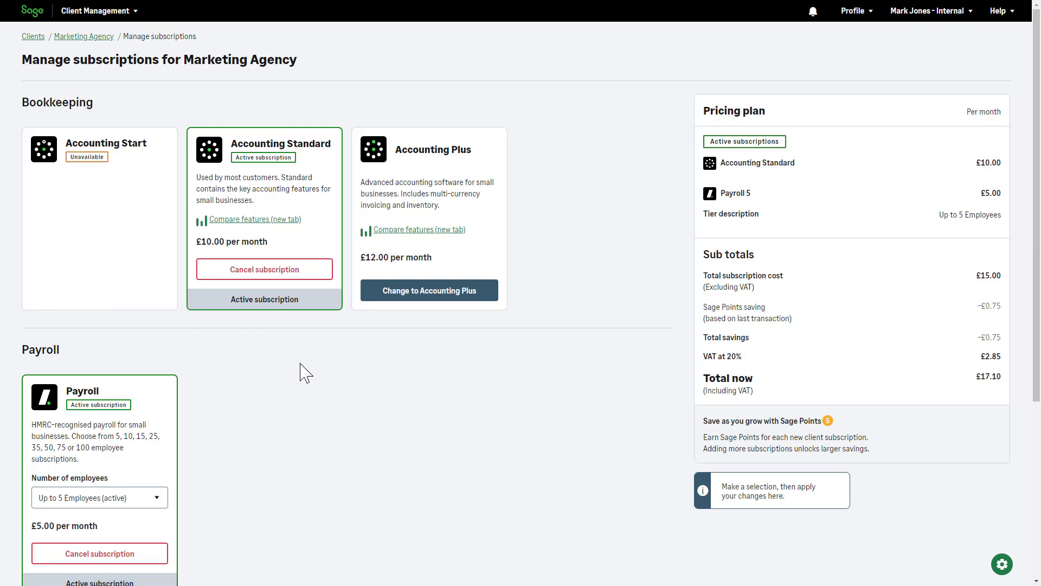
Mark Marketing Agency's Payroll subscription for cancellation and apply the selection
scroll(303, 373, down, 2)
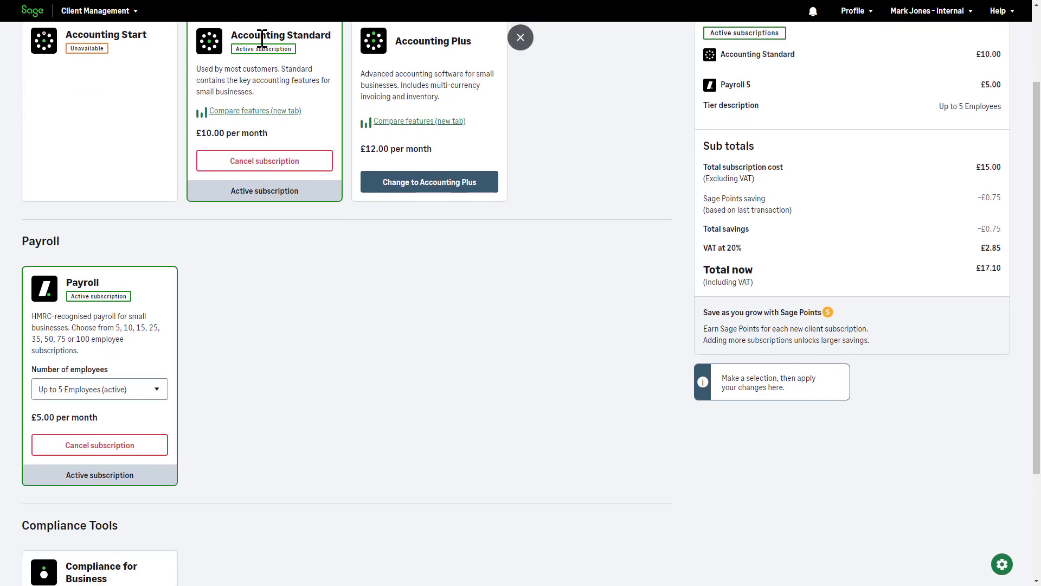
click(93, 448)
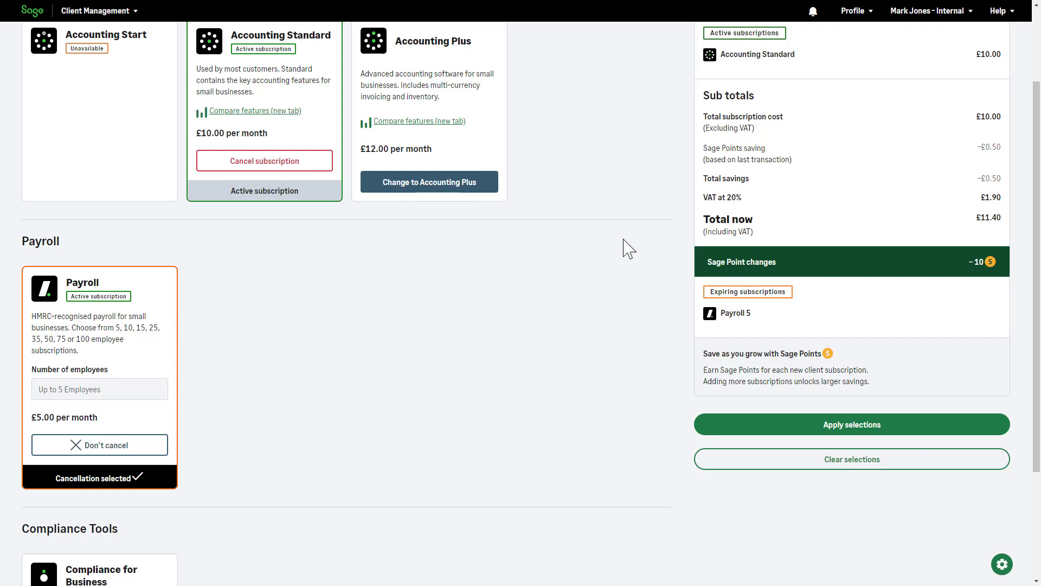
scroll(600, 168, up, 2)
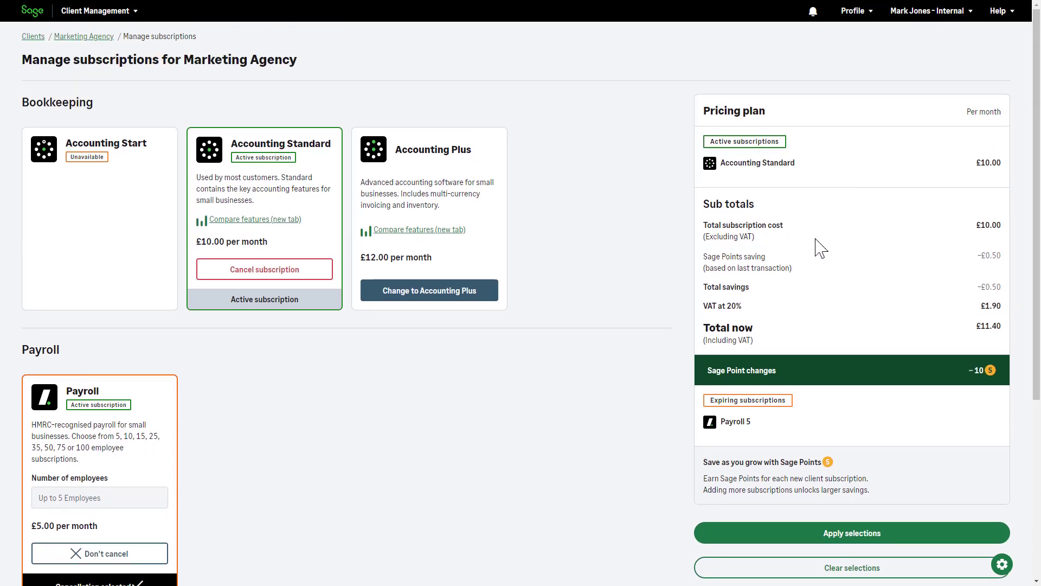
scroll(590, 443, down, 1)
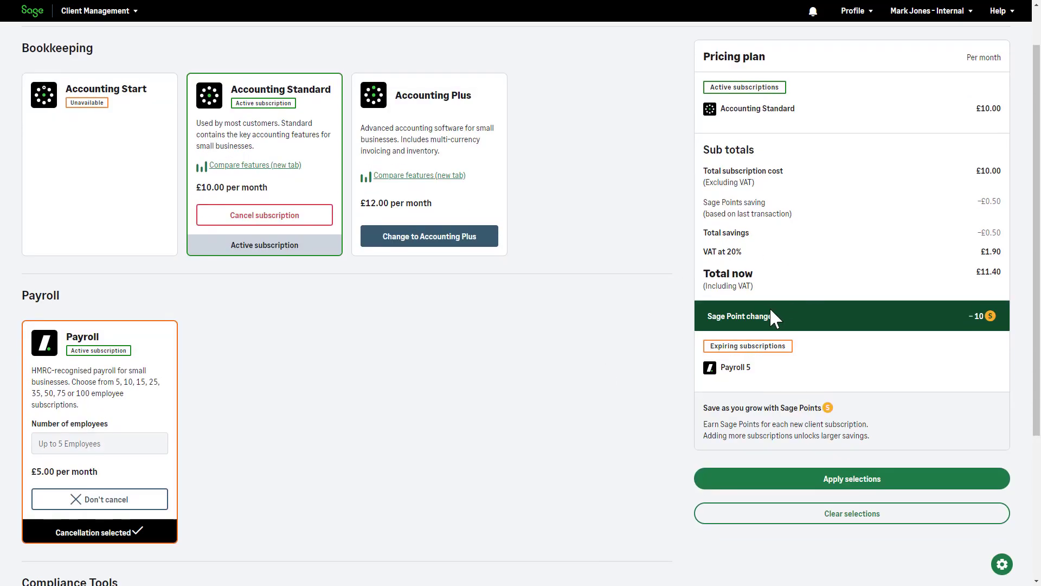
scroll(609, 427, down, 2)
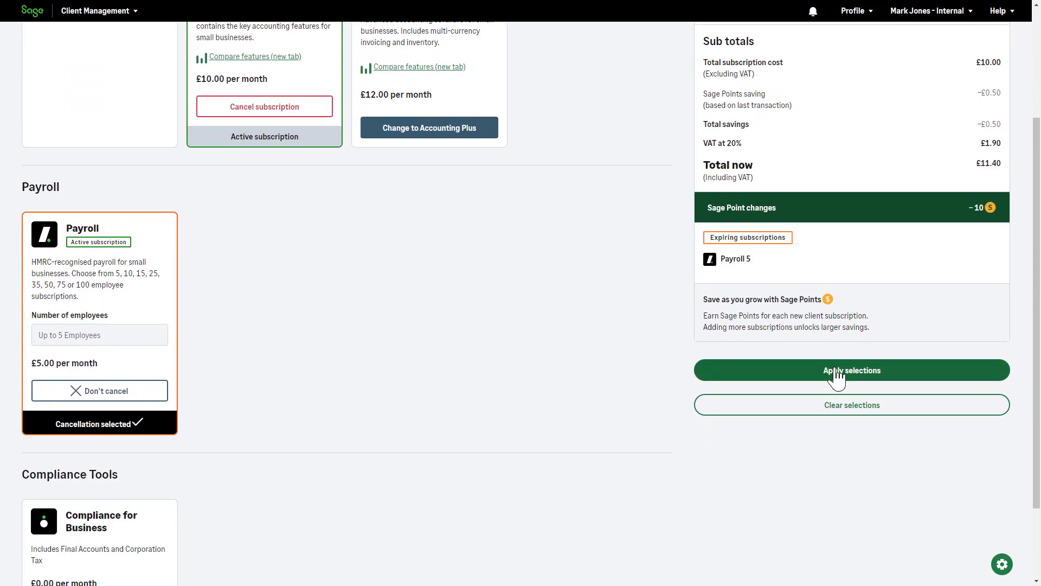
click(837, 374)
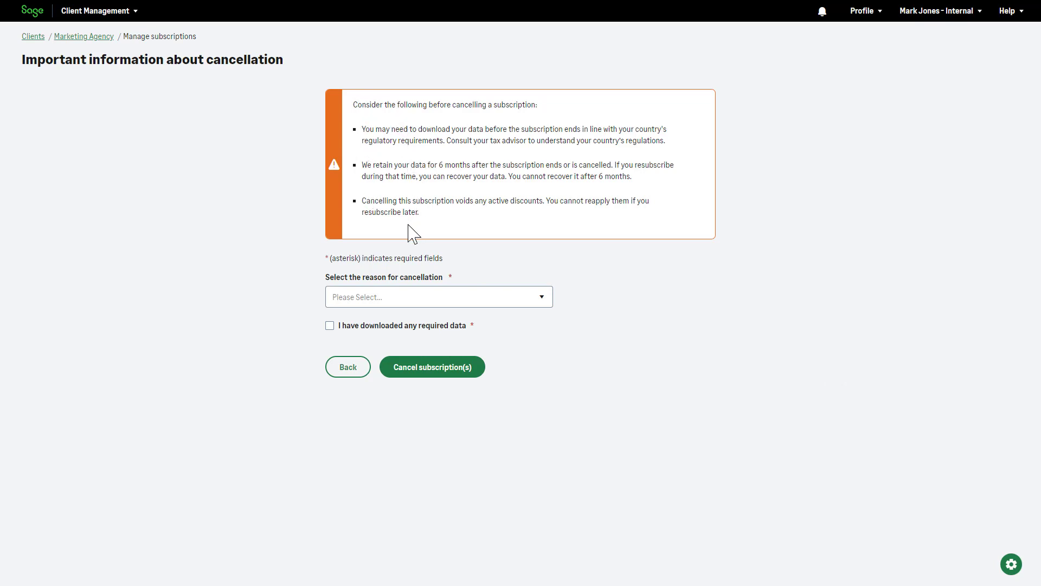
Cancel the subscription with the reason "The software has never been used by the client", confirming the required data is downloaded, and return to the client record
click(392, 298)
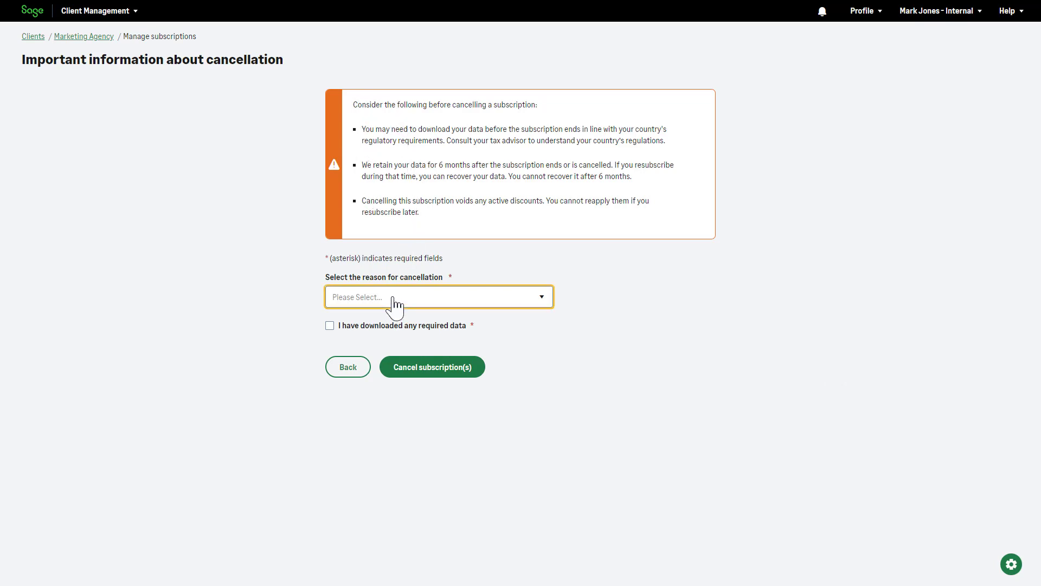
click(395, 324)
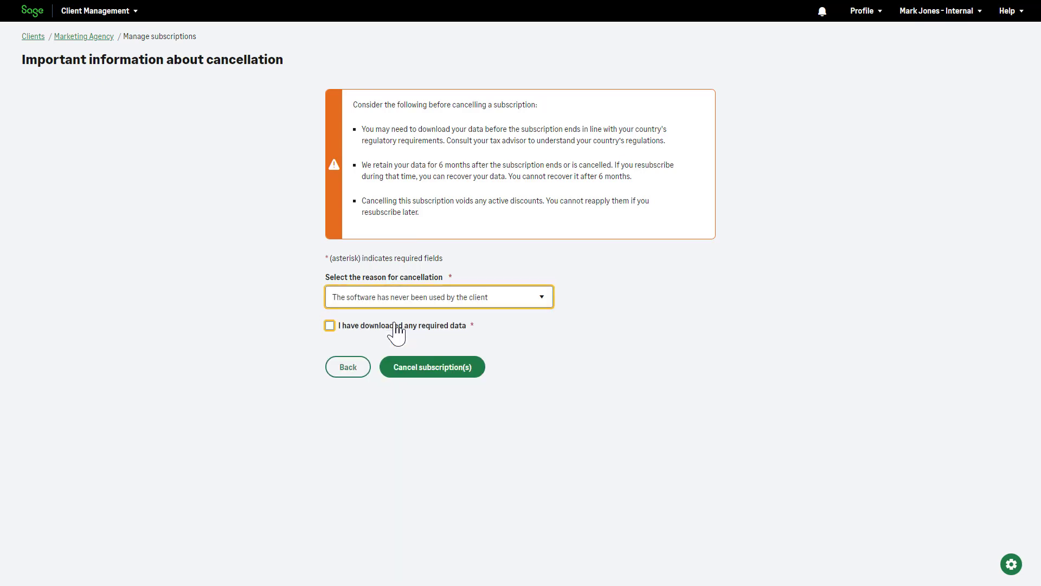
click(330, 327)
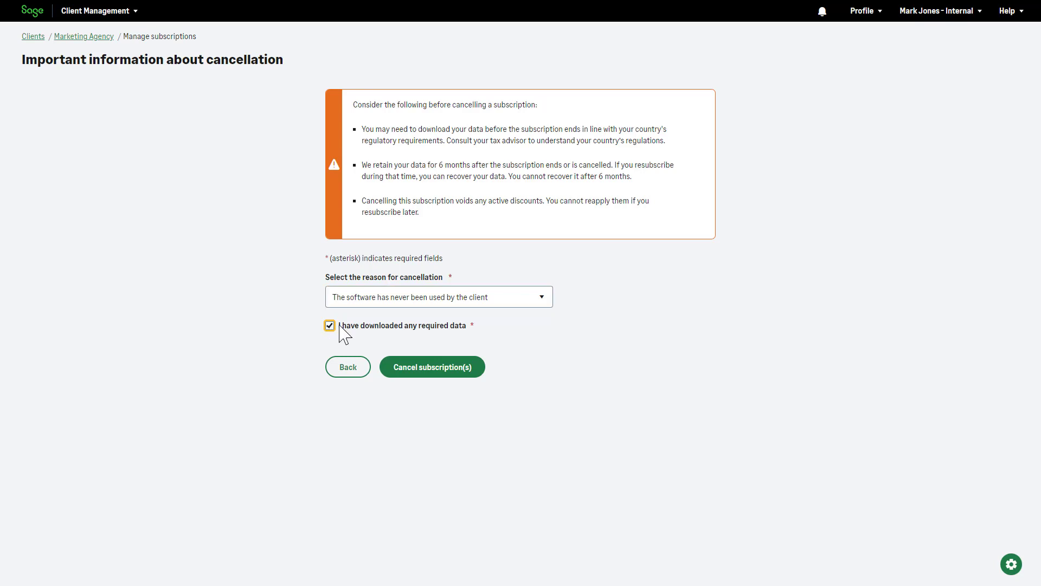
click(428, 373)
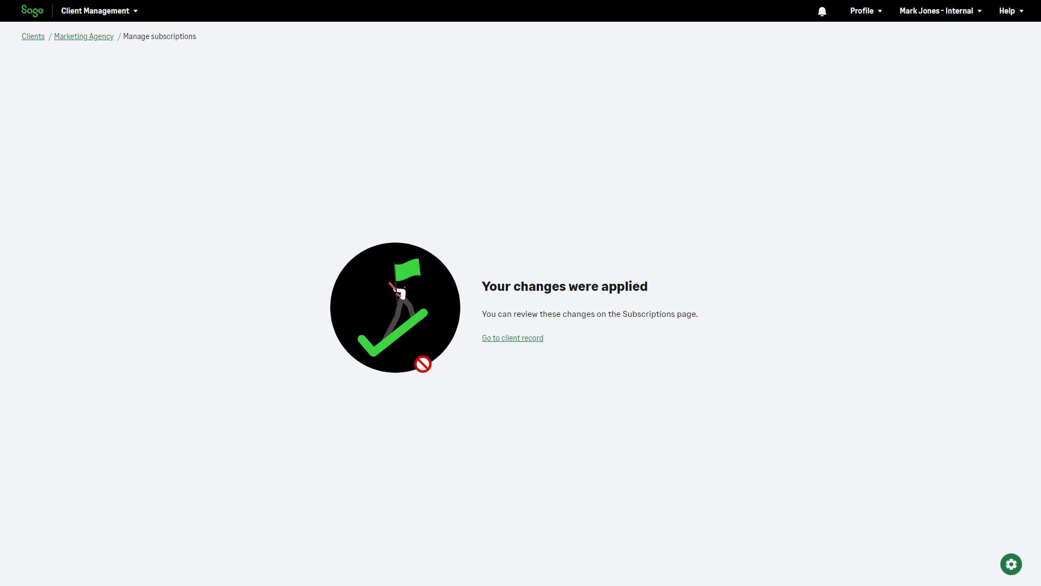
click(510, 339)
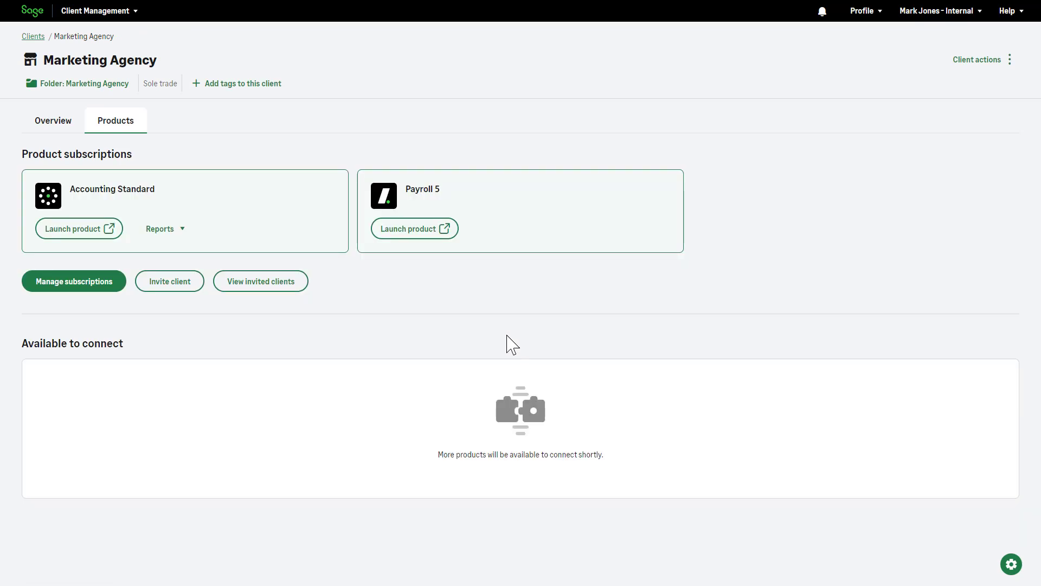
Review the Payroll expiry status and resubscription option in Marketing Agency's subscription management, and return to the client list
click(58, 282)
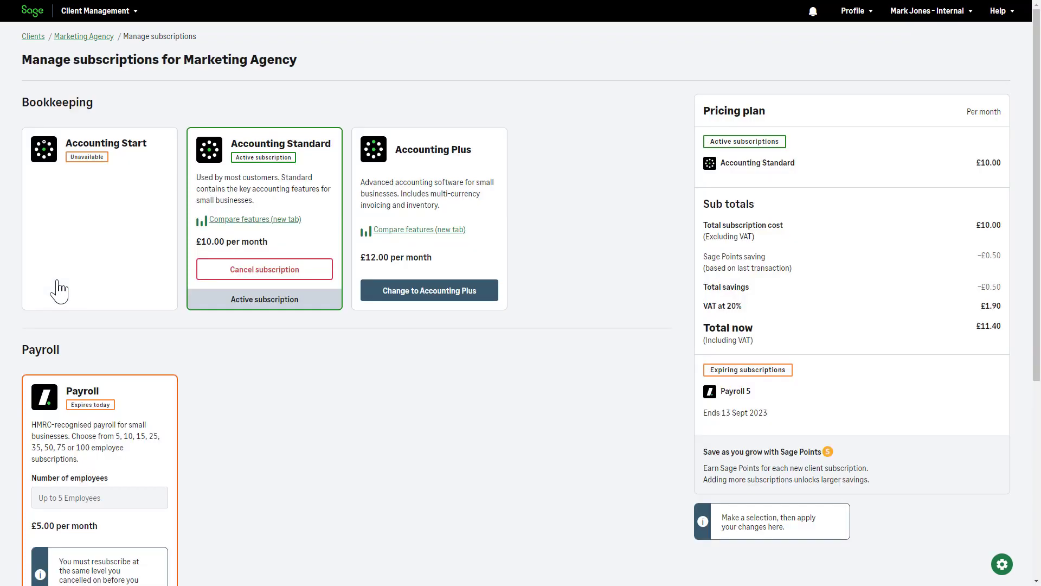
scroll(60, 291, down, 1)
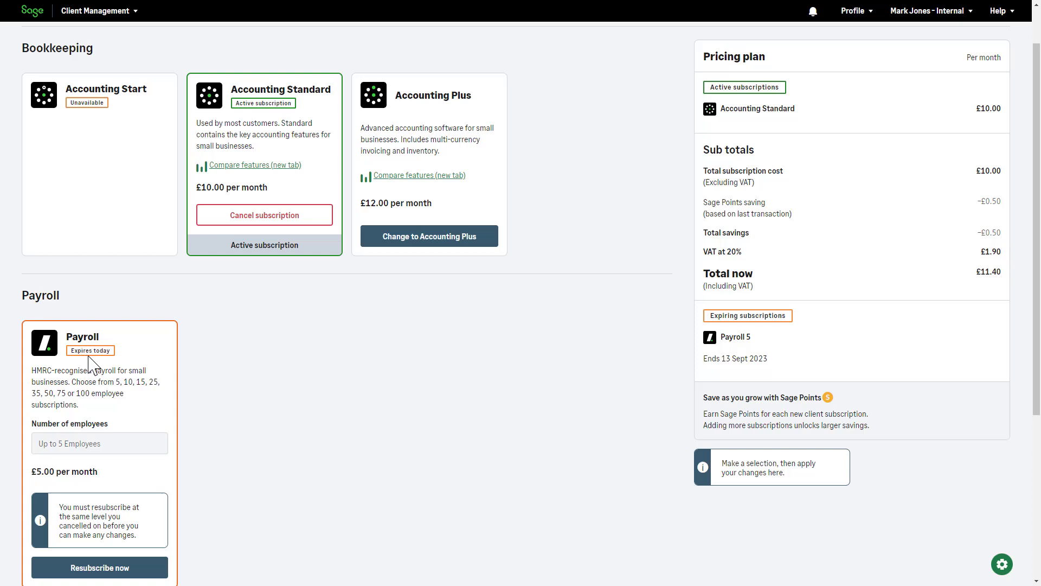
scroll(92, 375, down, 2)
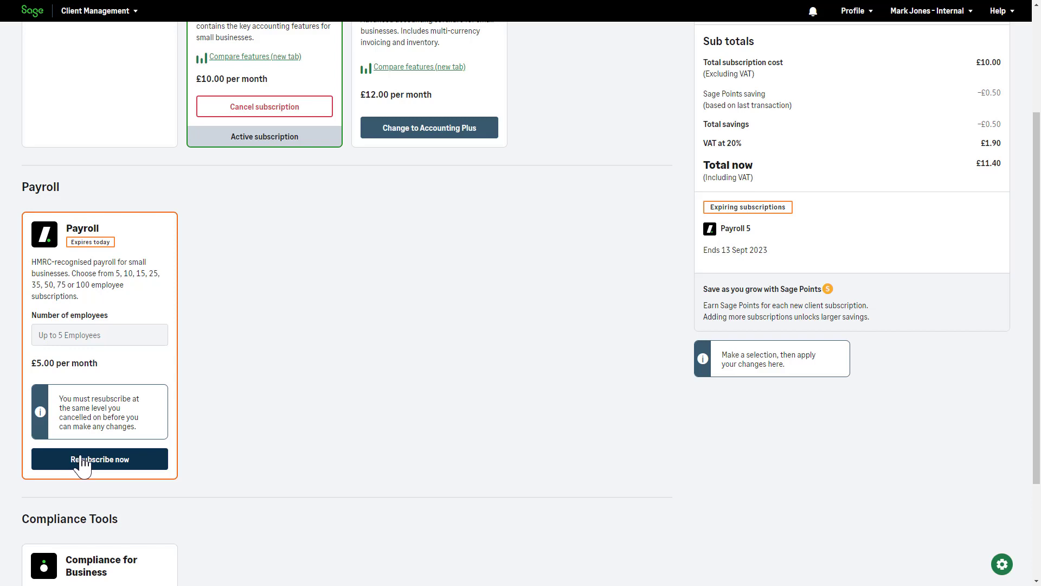
scroll(284, 434, up, 3)
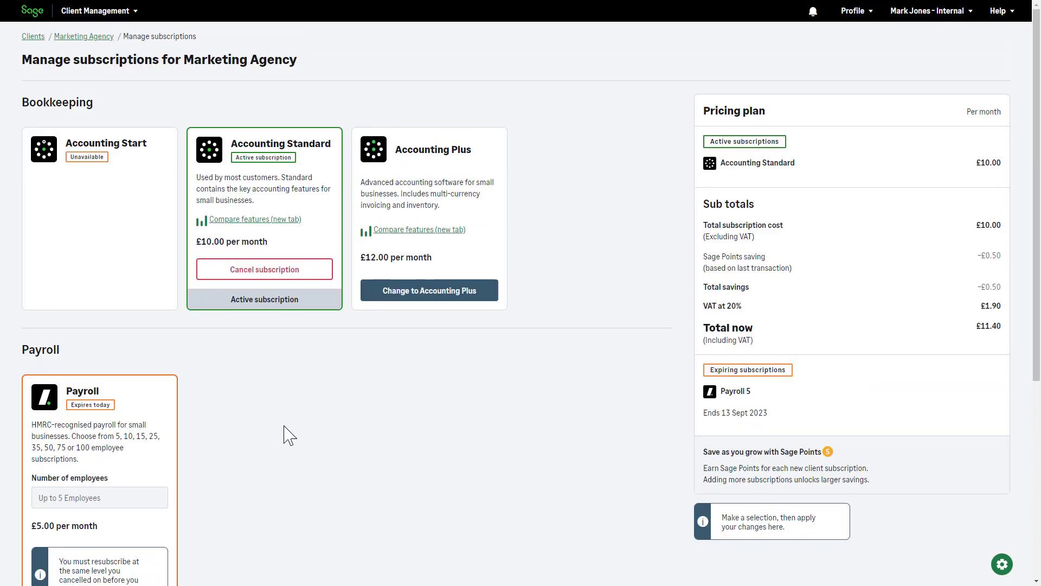
click(29, 36)
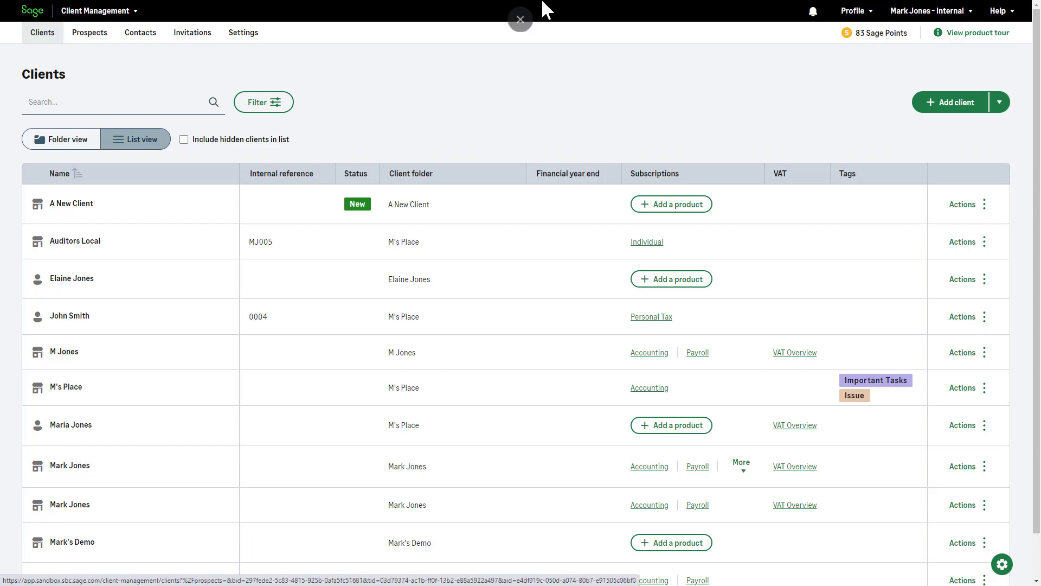
click(950, 106)
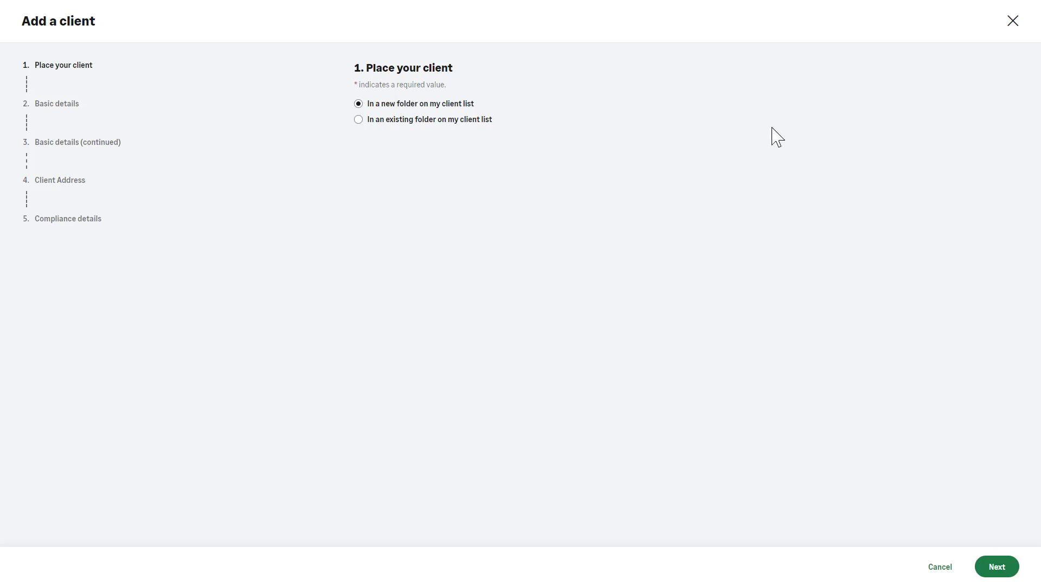
click(396, 107)
click(998, 567)
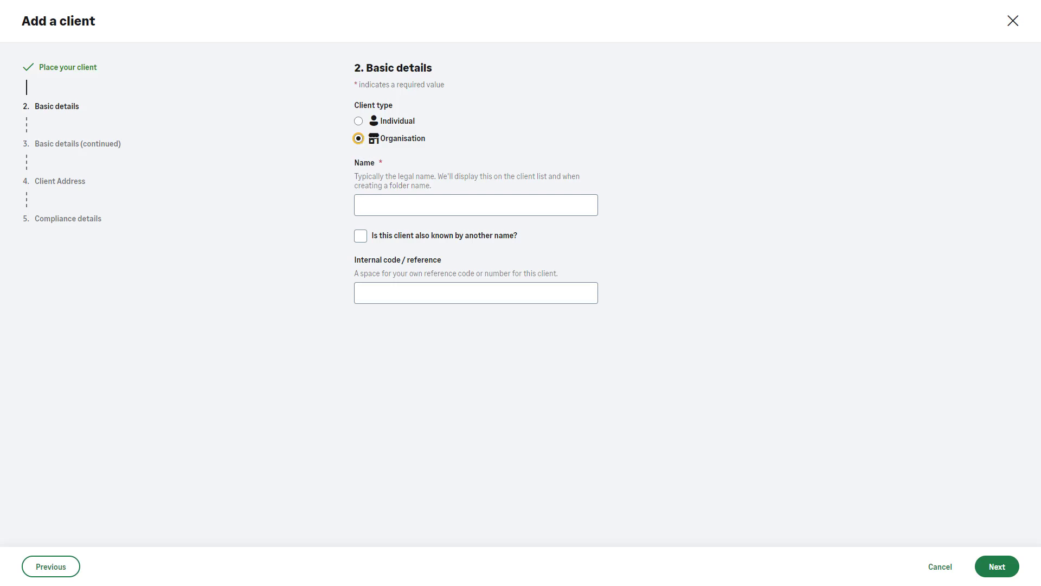
click(941, 568)
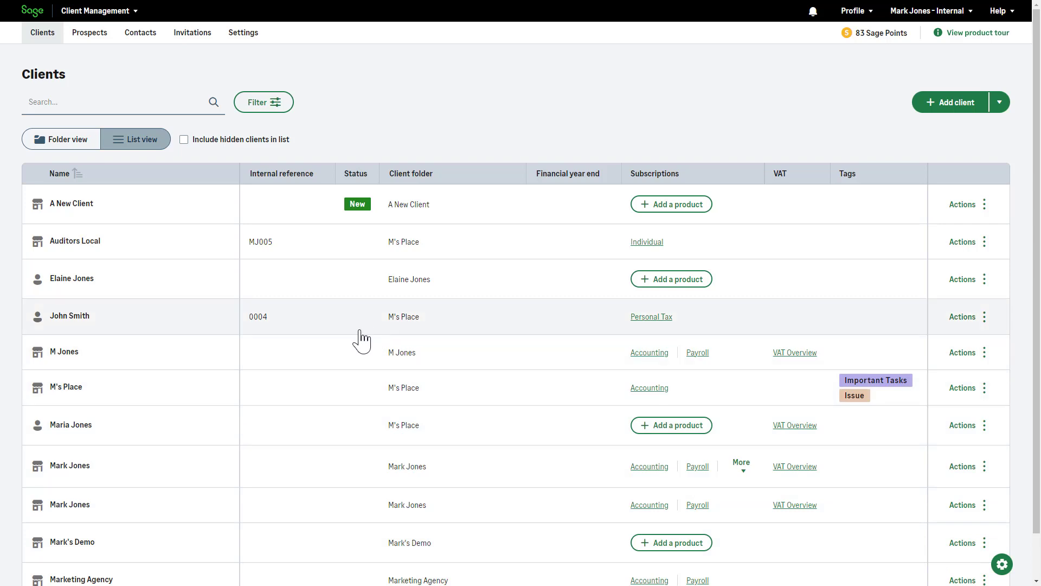
Add the Compliance for Business subscription to the Demo client, apply the selection, and return to its client record
scroll(337, 332, down, 1)
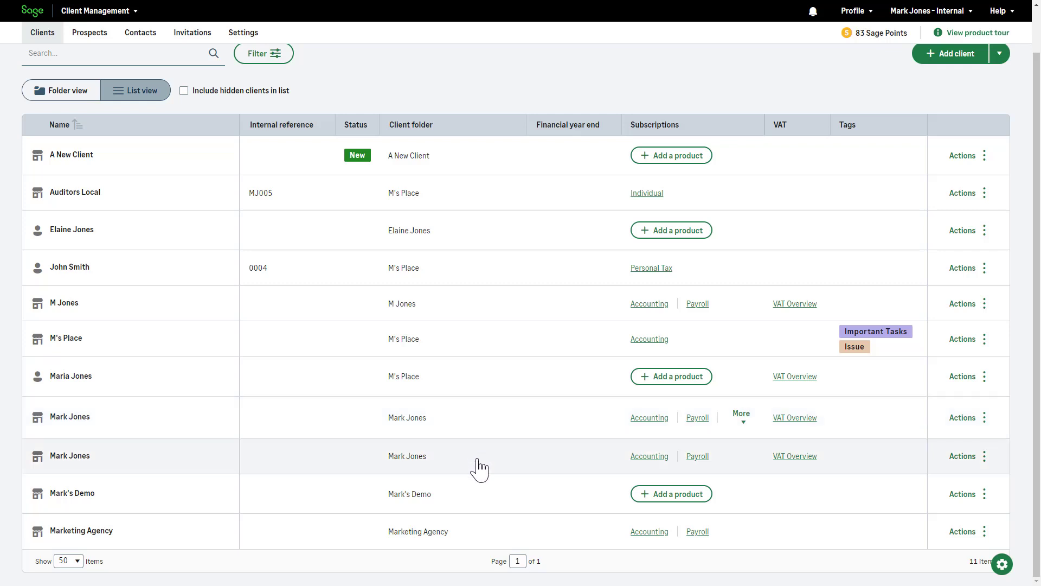
click(485, 506)
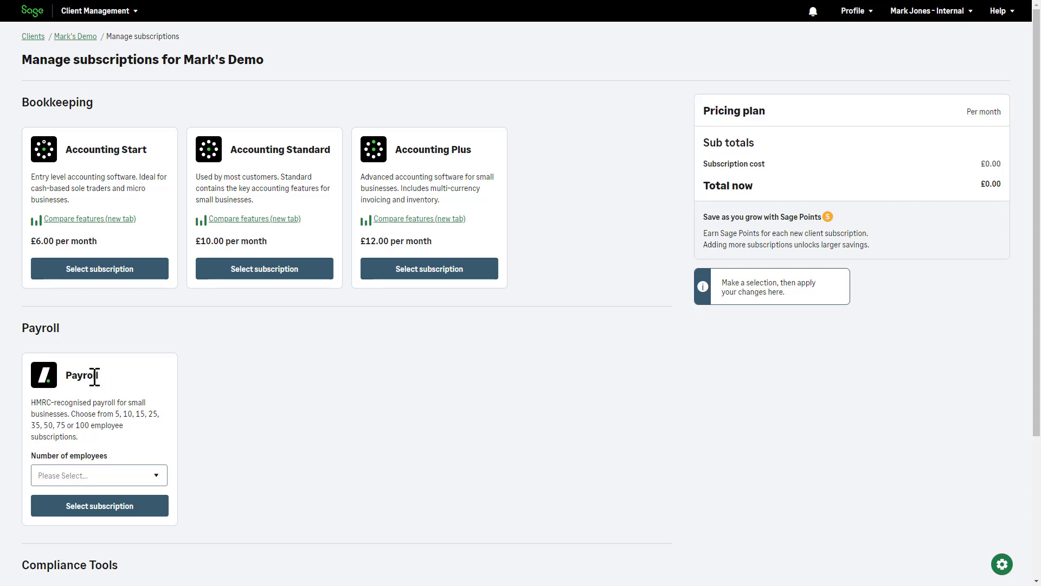
scroll(94, 377, down, 3)
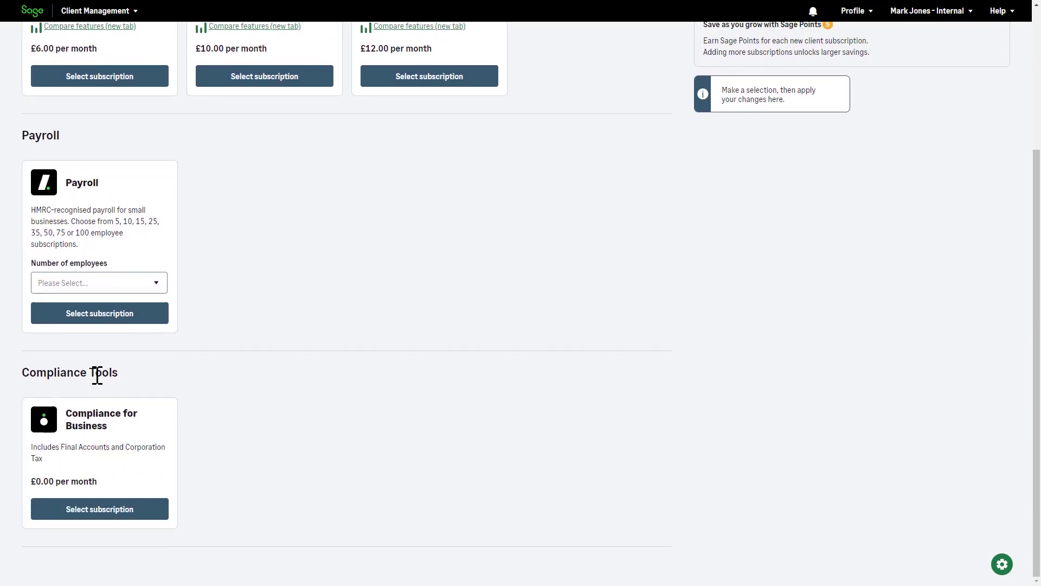
click(92, 511)
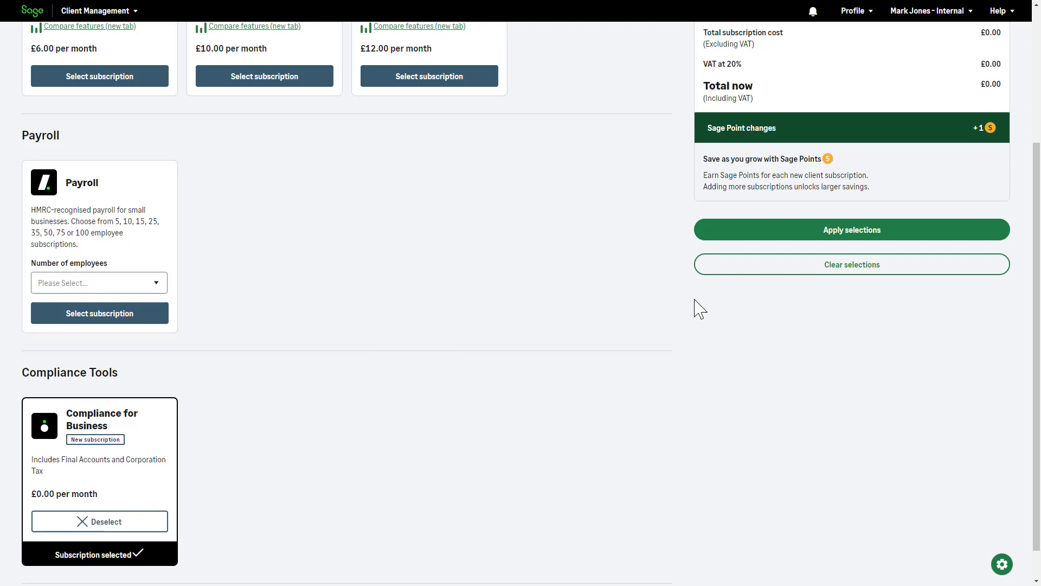
scroll(690, 302, up, 3)
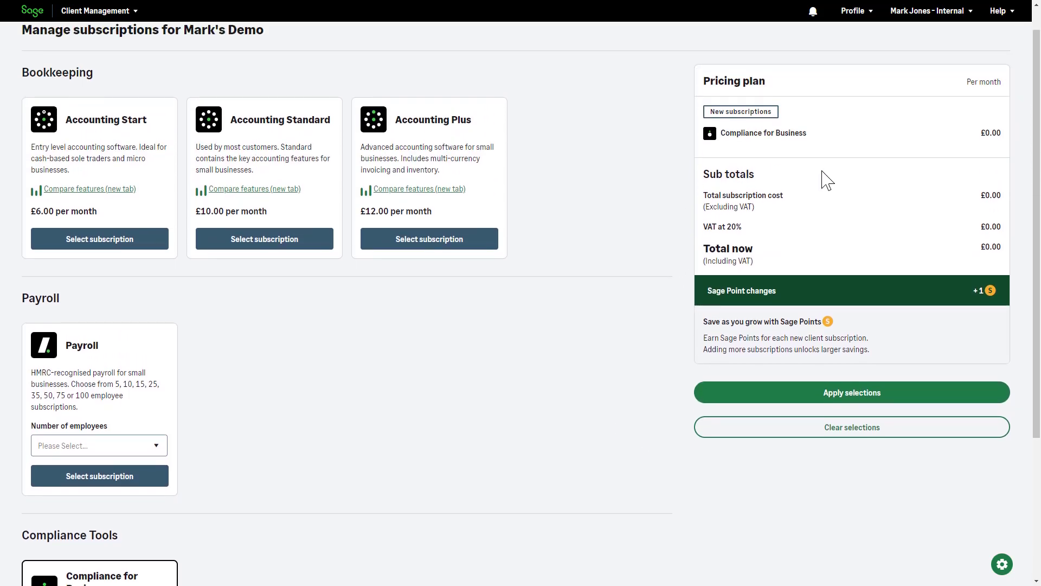
click(836, 396)
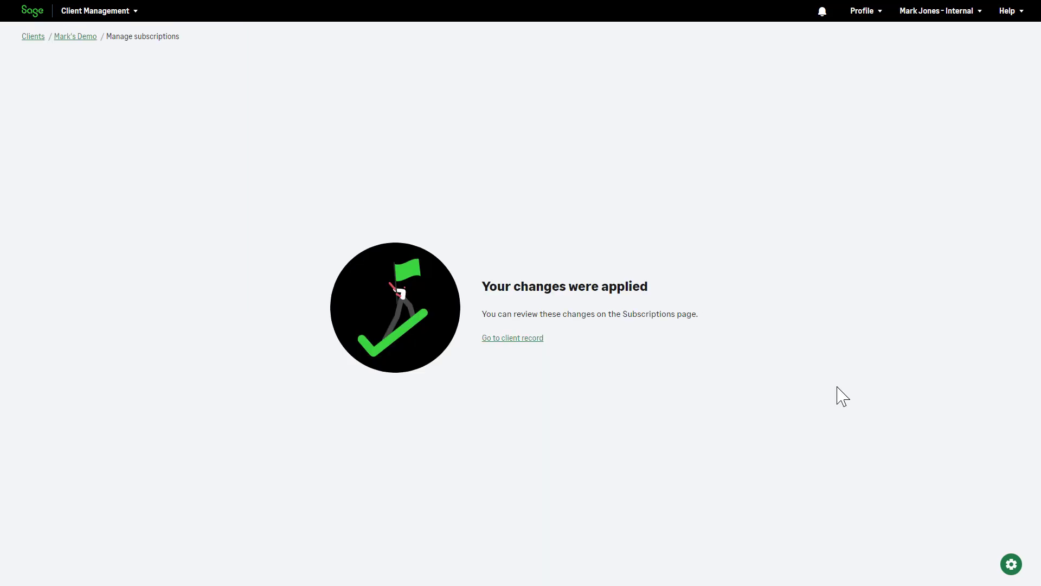
click(498, 338)
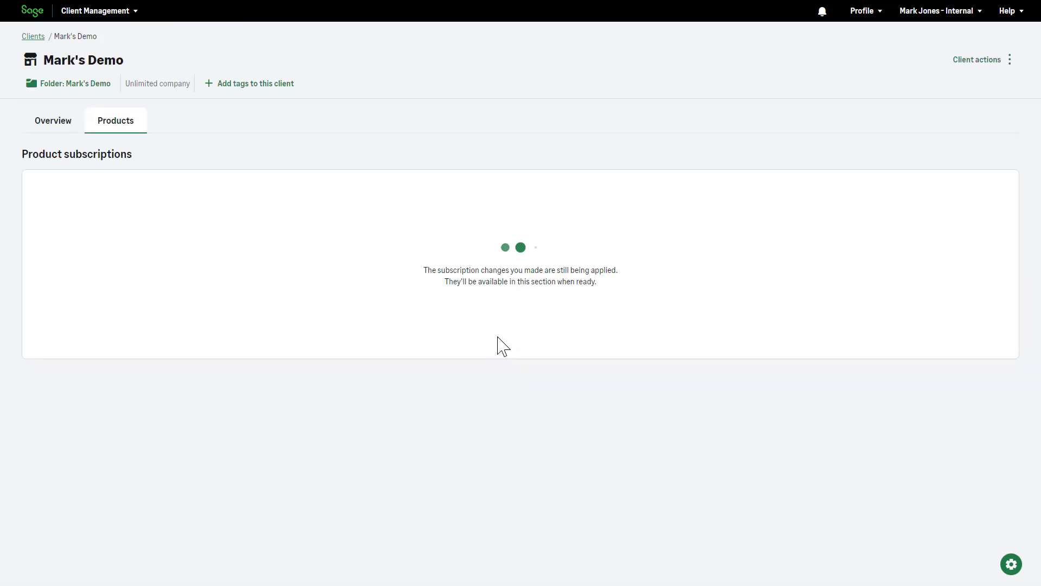